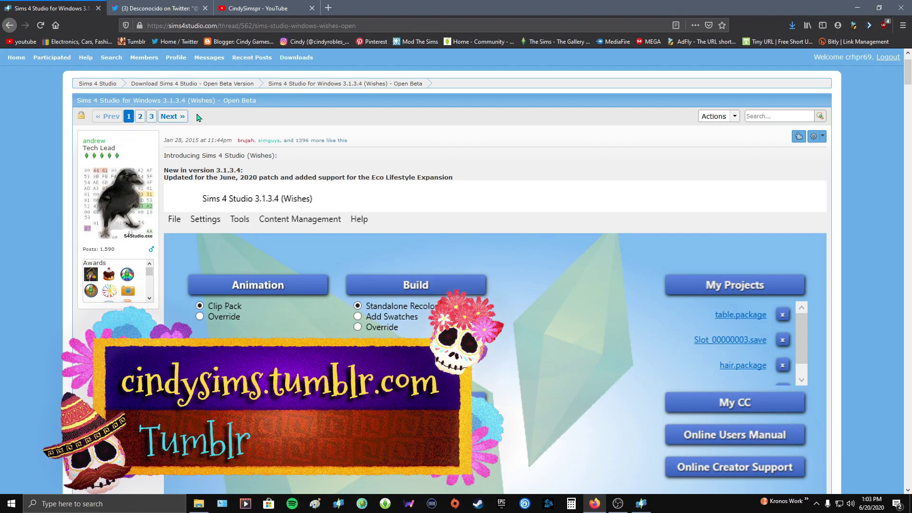
# Step: Open the Zip download of Sims 4 Studio 3.1.3.4 (Wishes) in a separate tab, view its Google Drive page, and close it
pyautogui.scroll(-3, 265, 169)
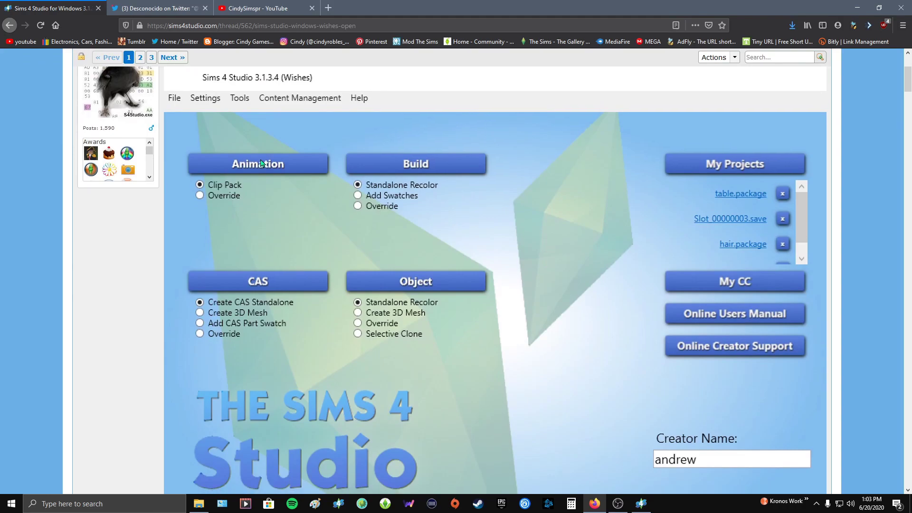
pyautogui.scroll(-7, 261, 216)
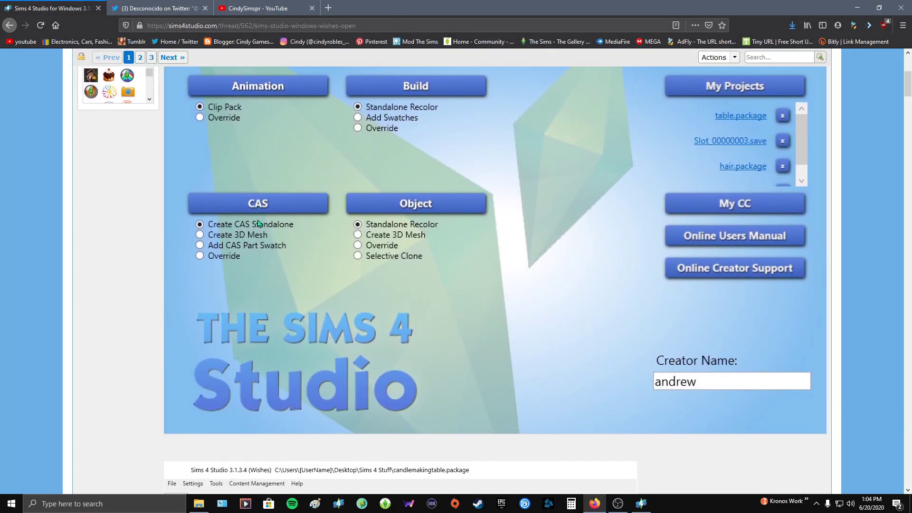
pyautogui.scroll(-15, 259, 222)
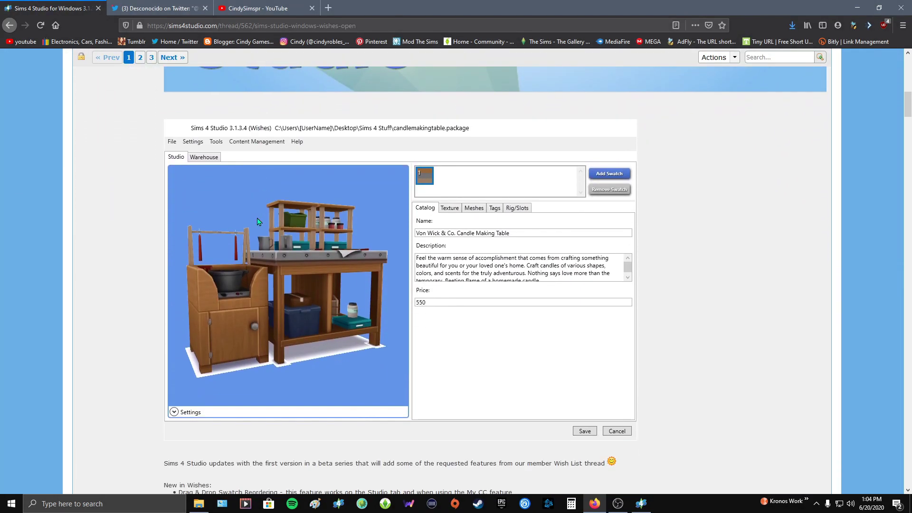
pyautogui.scroll(-12, 257, 231)
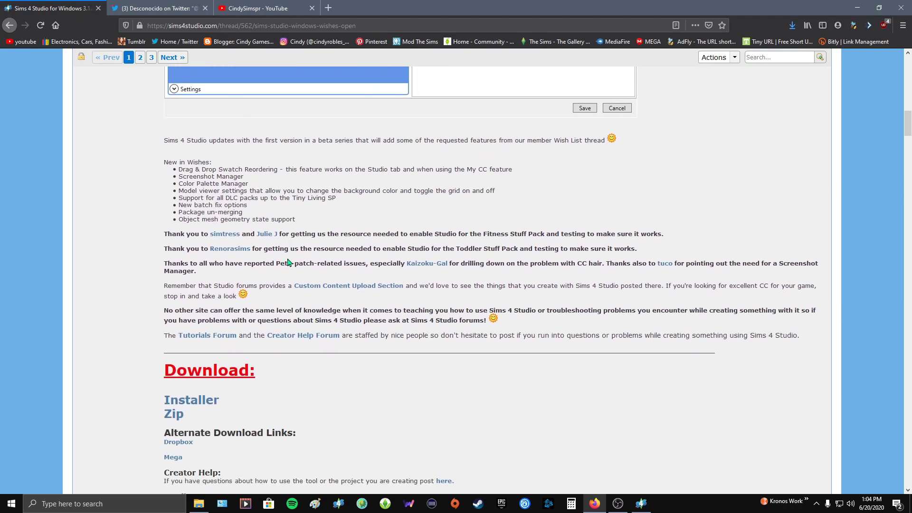
pyautogui.scroll(-2, 287, 255)
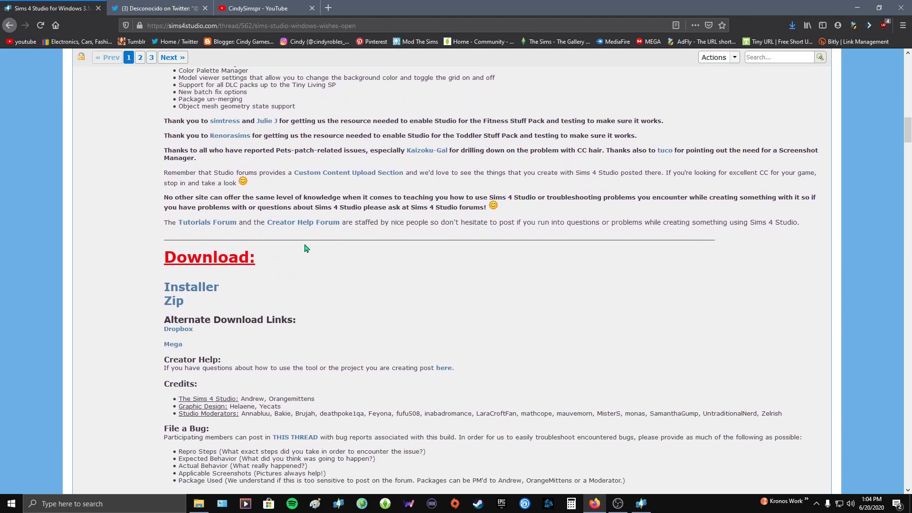
pyautogui.rightClick(174, 303)
pyautogui.click(217, 307)
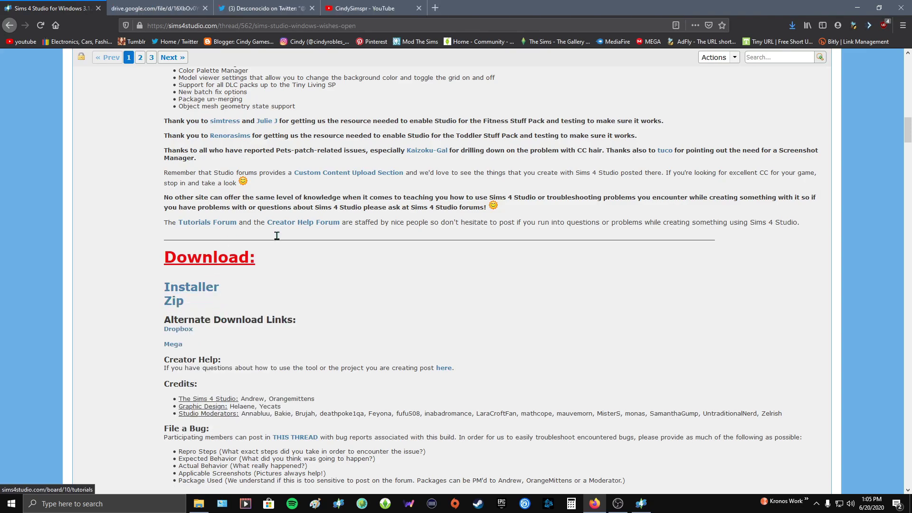
pyautogui.click(160, 8)
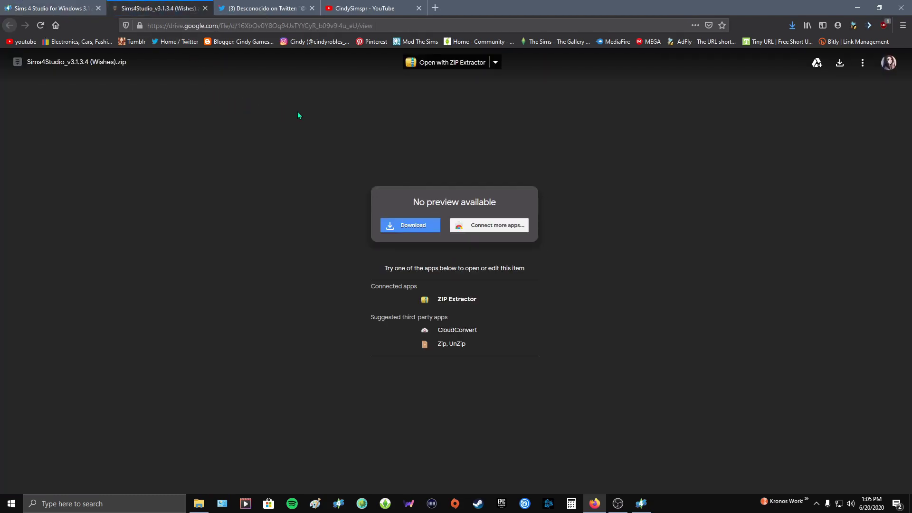
pyautogui.click(205, 8)
# Step: In File Explorer, examine the extracted Sims4Studio_v3.1.3.4 (Wishes) folder in Downloads for the S4Studio application, and close the window
pyautogui.click(198, 504)
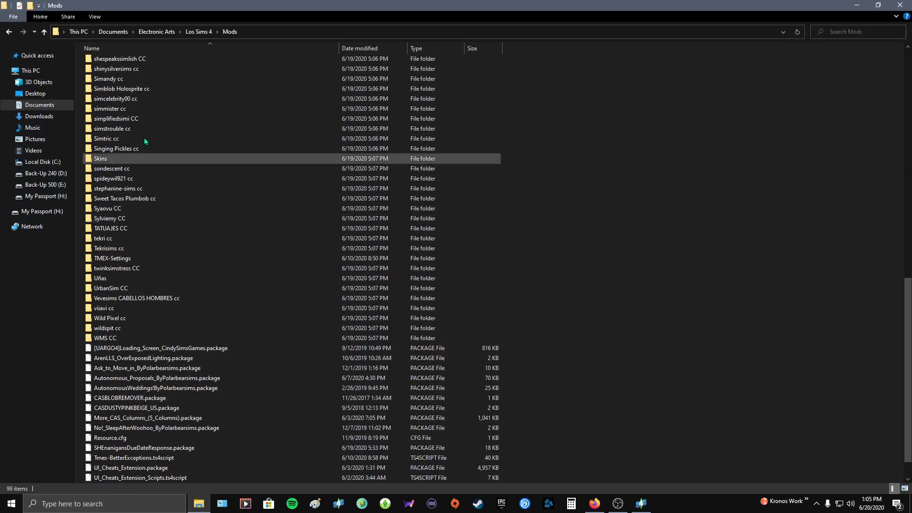
pyautogui.click(36, 117)
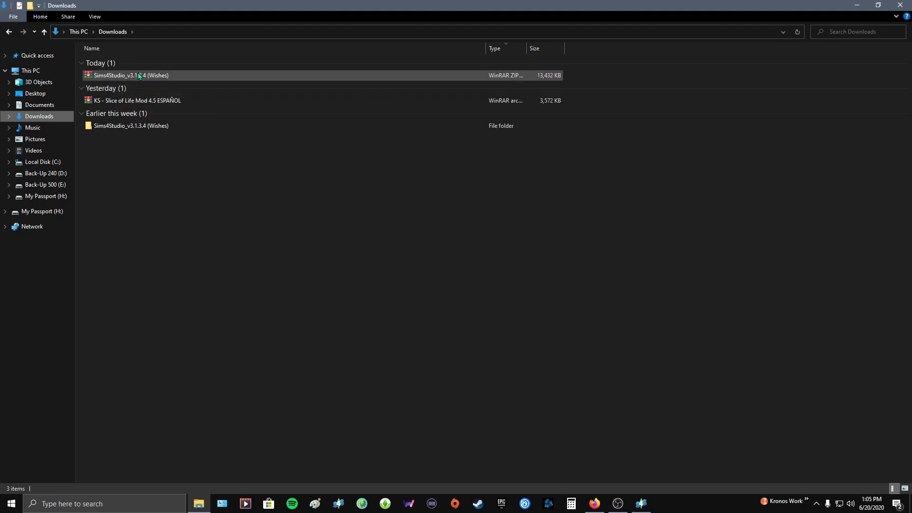
pyautogui.doubleClick(141, 127)
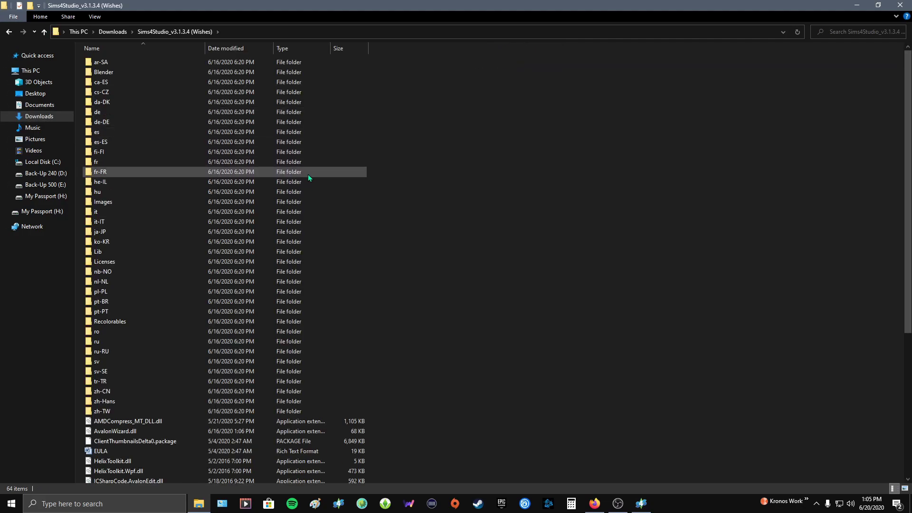
pyautogui.scroll(-6, 307, 175)
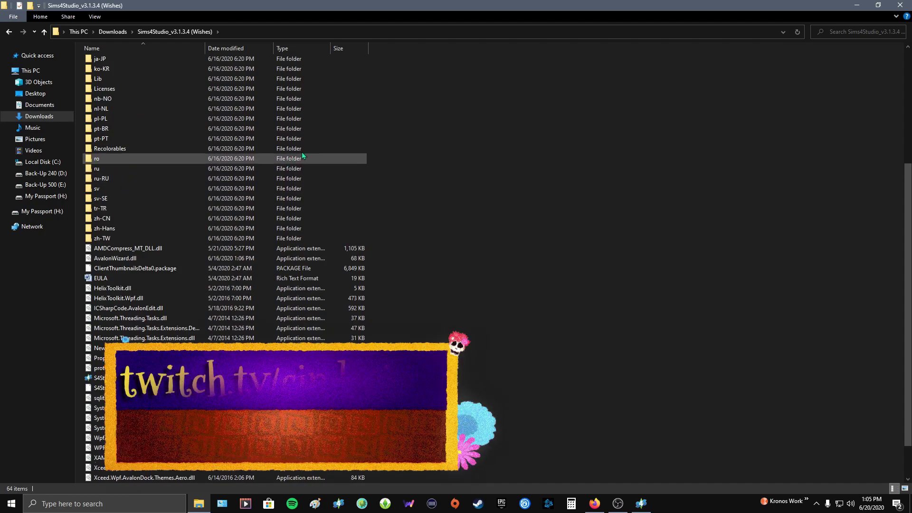
pyautogui.scroll(-2, 464, 150)
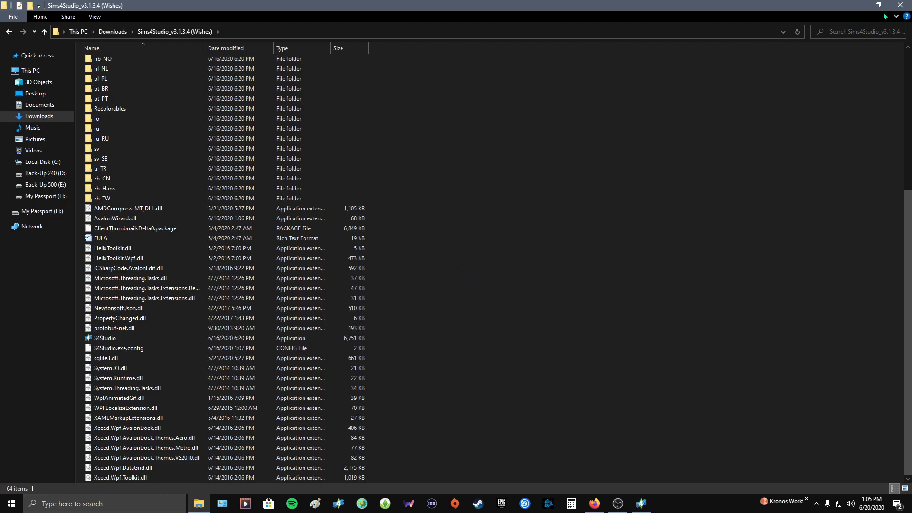
pyautogui.click(900, 5)
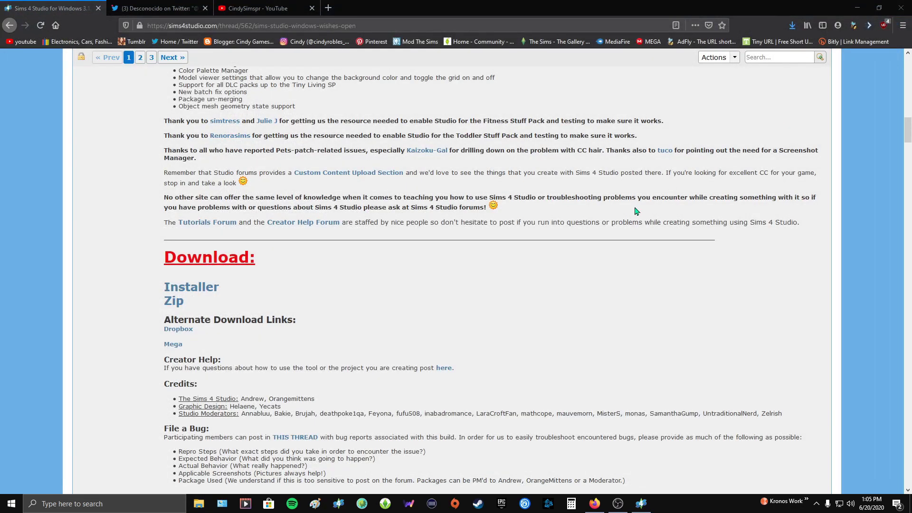
# Step: Bring up Sims 4 Studio, and open the Mods folder under Documents, Electronic Arts, Los Sims 4 in File Explorer
pyautogui.click(644, 504)
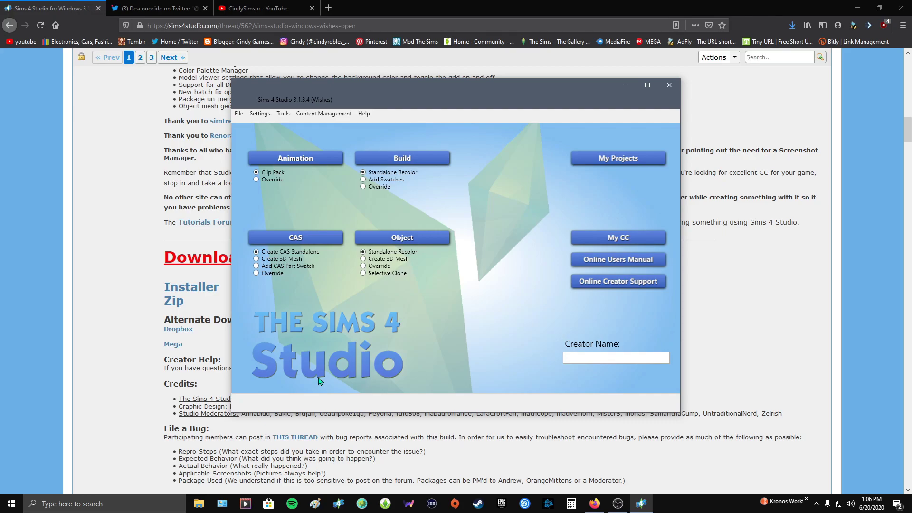
pyautogui.click(198, 504)
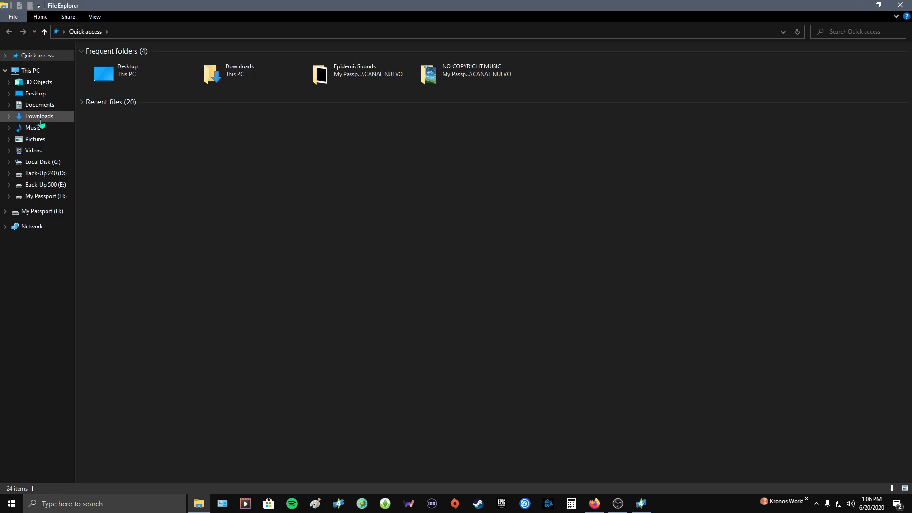
pyautogui.click(39, 105)
pyautogui.doubleClick(118, 62)
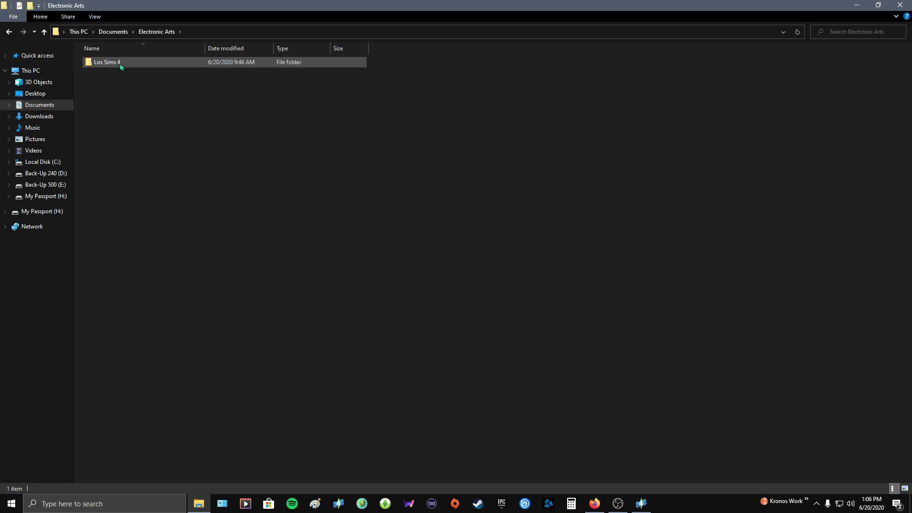
pyautogui.doubleClick(119, 63)
pyautogui.click(116, 101)
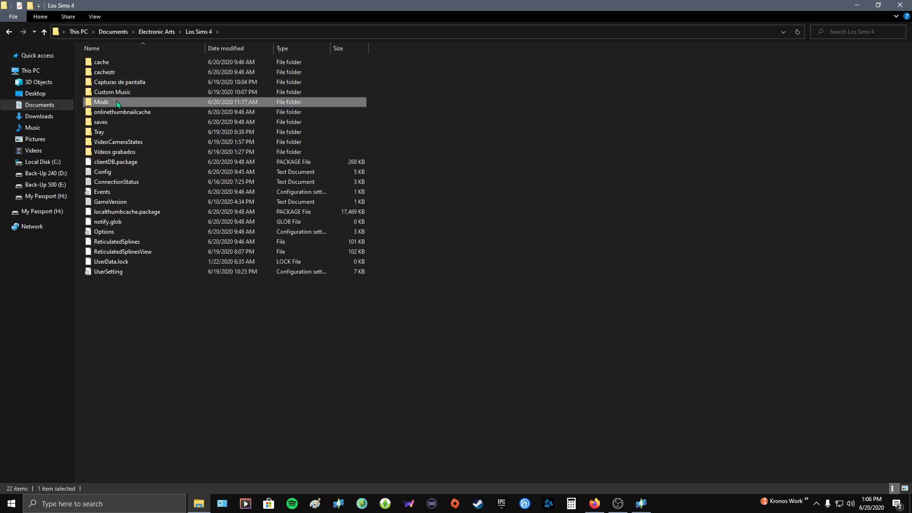
pyautogui.doubleClick(115, 101)
# Step: Look through the custom content folders and package files in the Mods folder, and minimize File Explorer
pyautogui.scroll(-2, 263, 192)
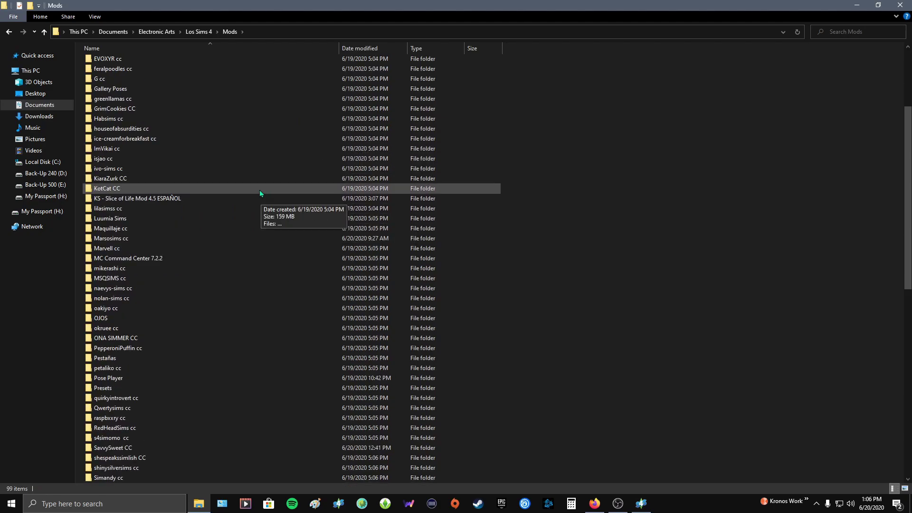
pyautogui.scroll(-13, 259, 185)
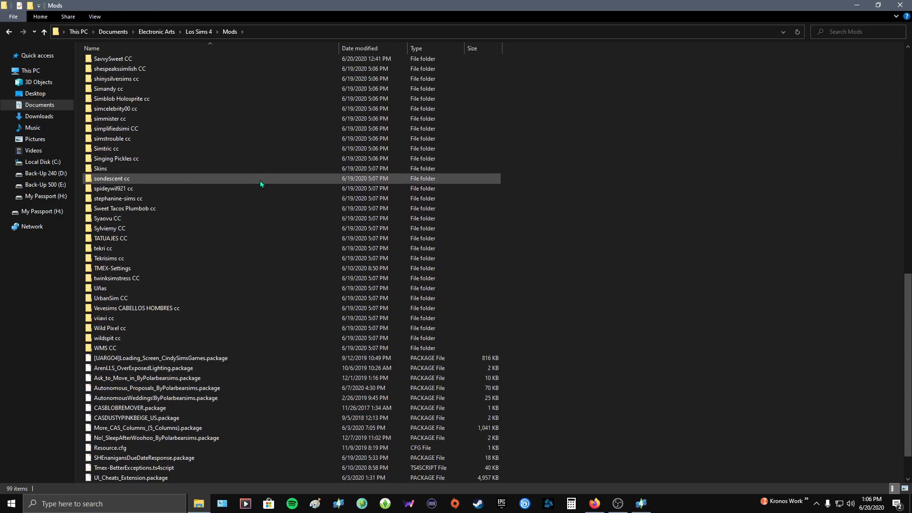
pyautogui.scroll(-2, 260, 183)
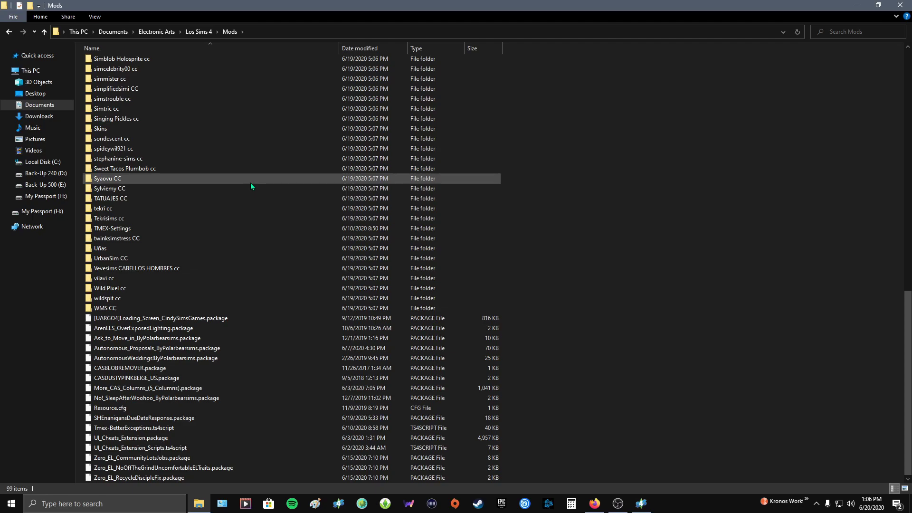
pyautogui.scroll(1, 250, 186)
pyautogui.scroll(9, 250, 182)
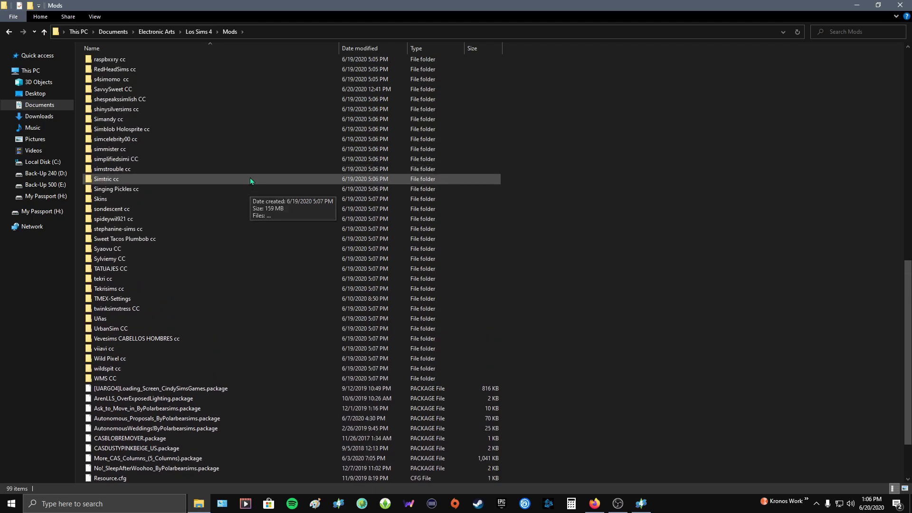
pyautogui.scroll(9, 248, 178)
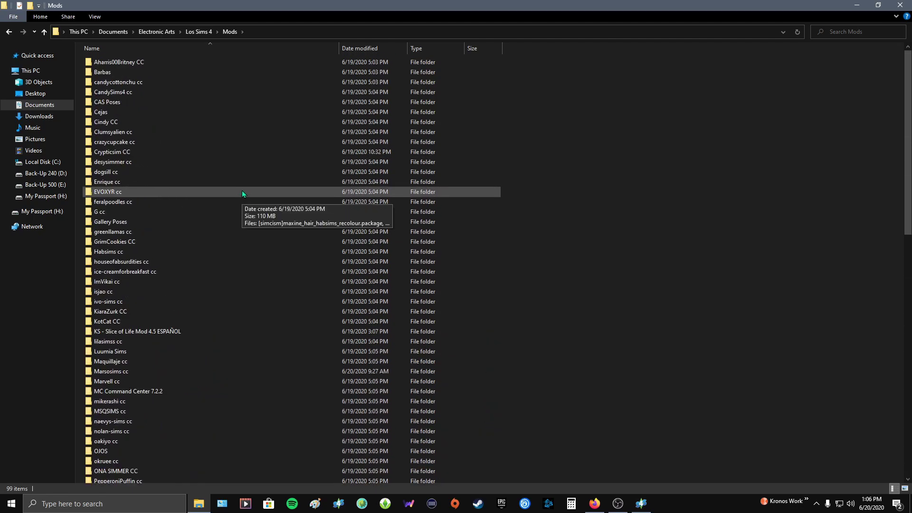
pyautogui.click(857, 5)
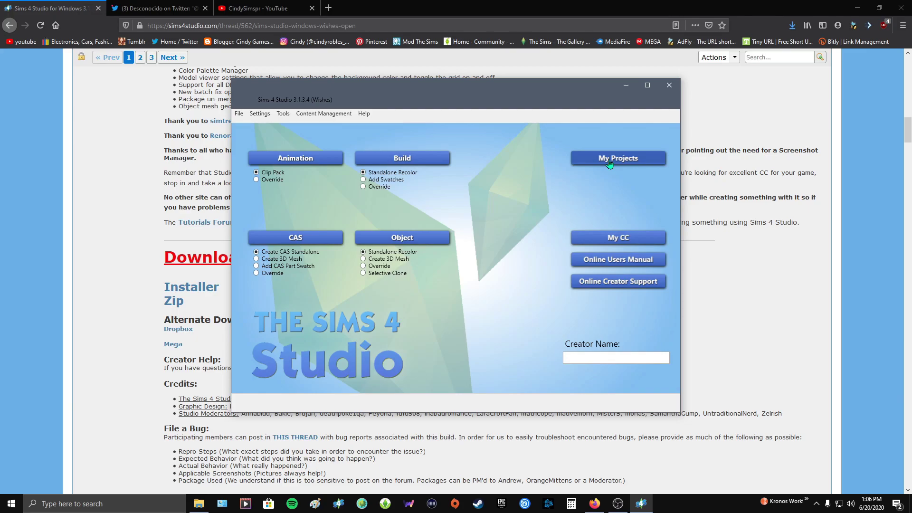
# Step: Move the OJOS, Pestañas, Pose Player and Presets folders from Mods to Downloads, and minimize File Explorer
pyautogui.click(199, 503)
pyautogui.scroll(-7, 299, 385)
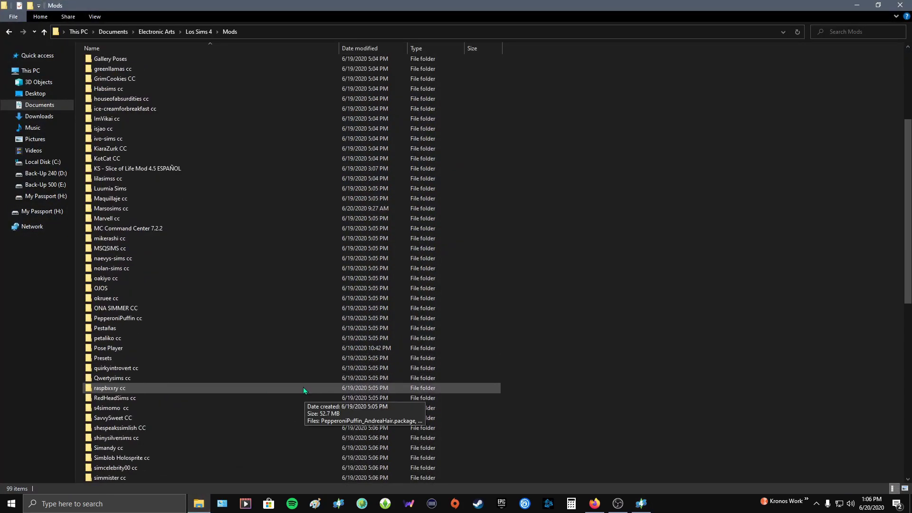
pyautogui.click(138, 229)
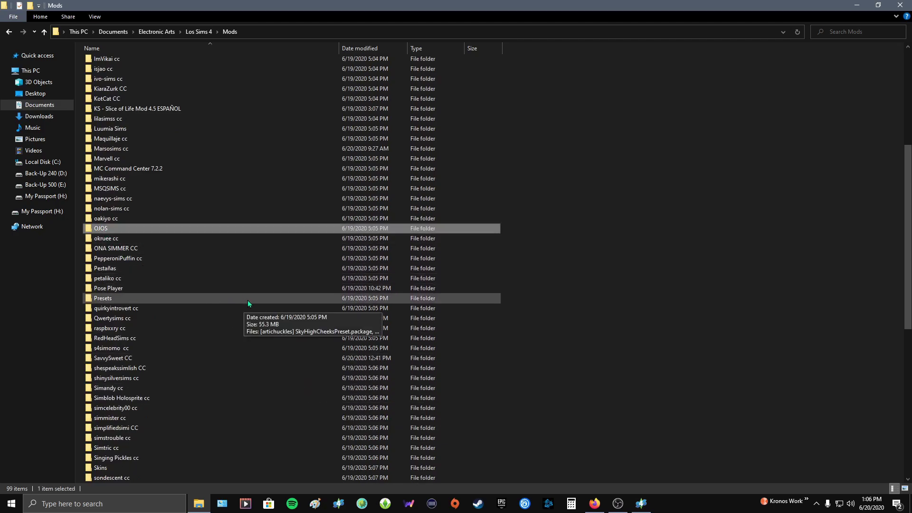
pyautogui.scroll(-2, 250, 296)
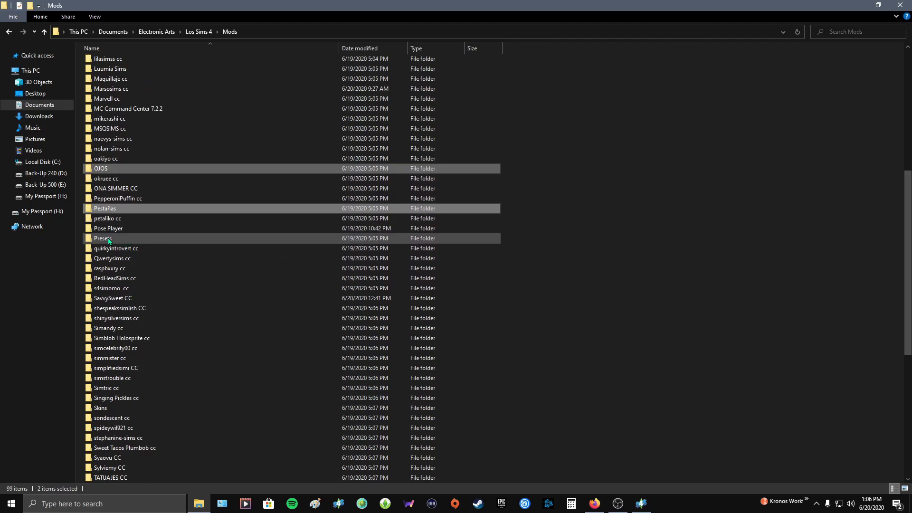
pyautogui.keyDown('ctrl'); pyautogui.click(108, 240); pyautogui.keyUp('ctrl')
pyautogui.keyDown('ctrl'); pyautogui.click(124, 229); pyautogui.keyUp('ctrl')
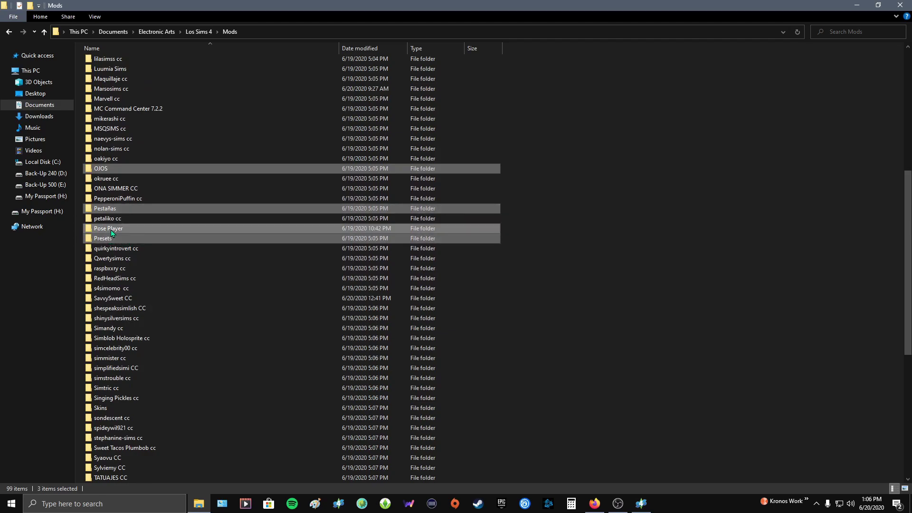
pyautogui.rightClick(148, 235)
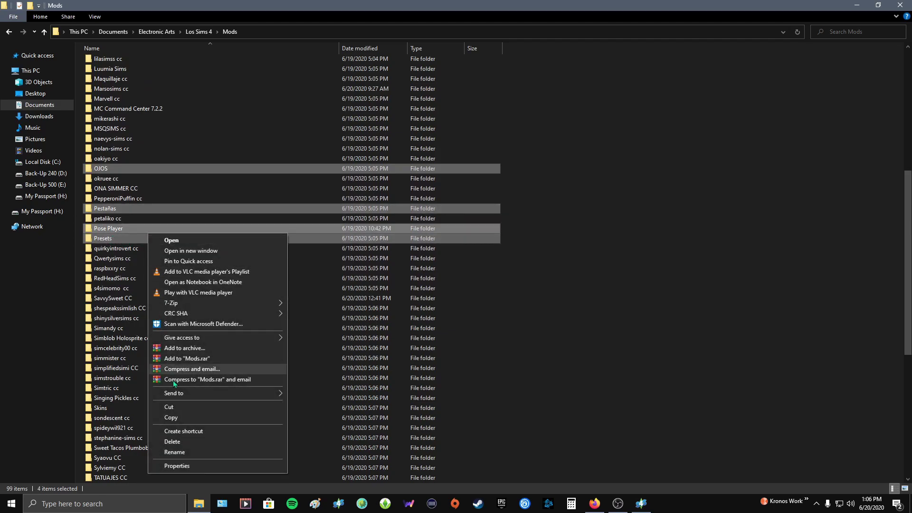
pyautogui.click(181, 407)
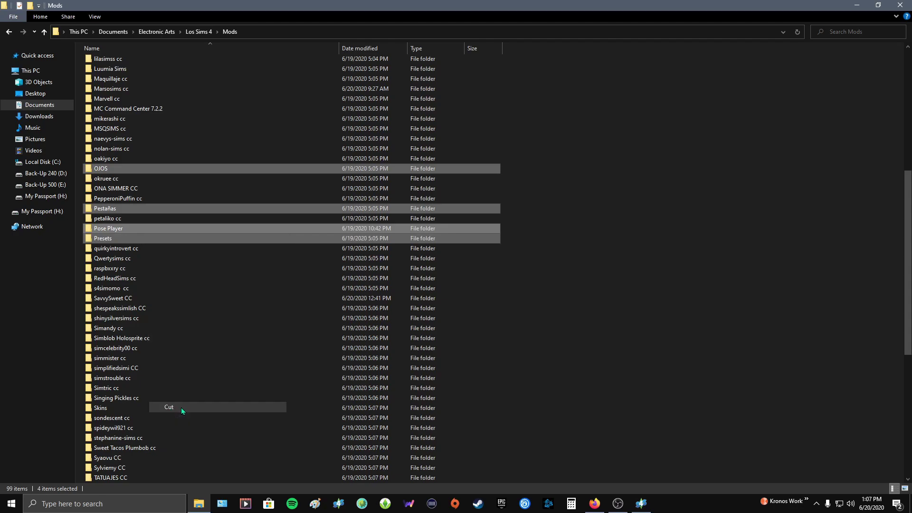
pyautogui.click(39, 119)
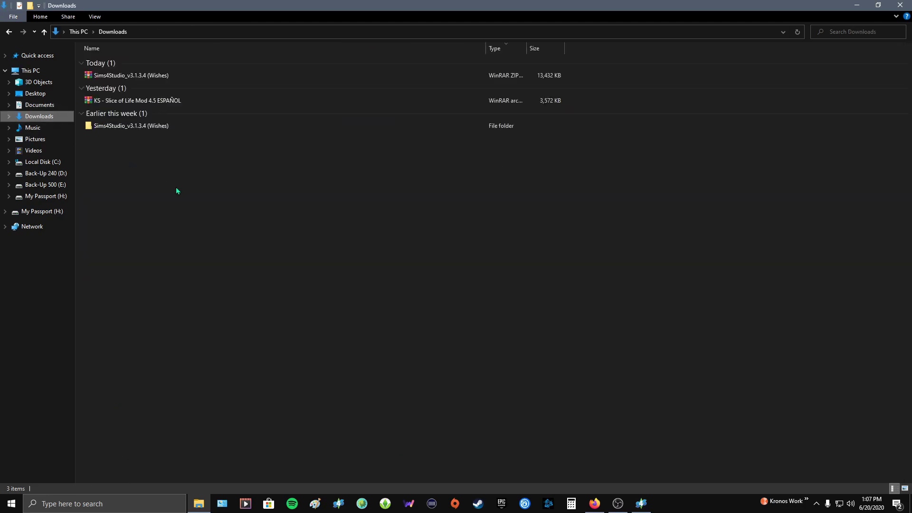
pyautogui.rightClick(168, 184)
pyautogui.click(201, 251)
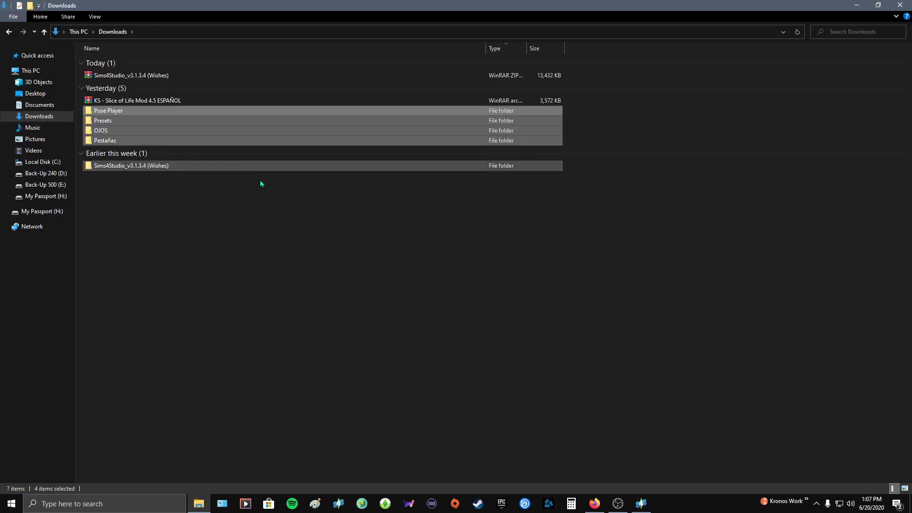
pyautogui.click(859, 6)
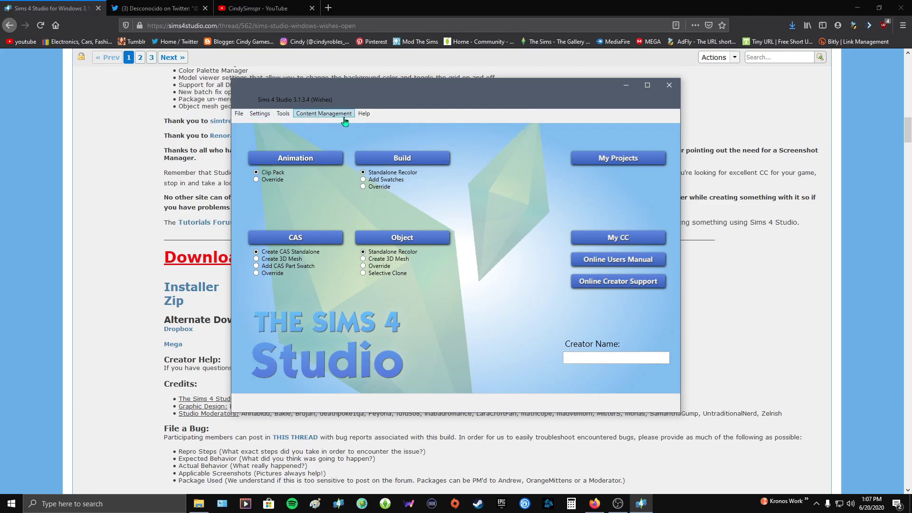
# Step: Run the CAS batch fix Disallow CC for random on the Los Sims 4 Mods folder, with Sims 4 Studio\Batch Fixes as the backup folder
pyautogui.click(325, 116)
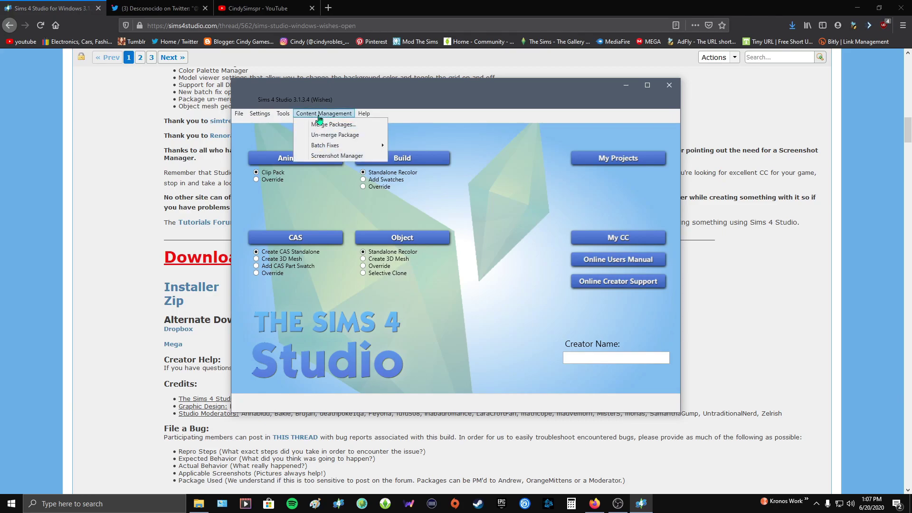
pyautogui.moveTo(328, 150)
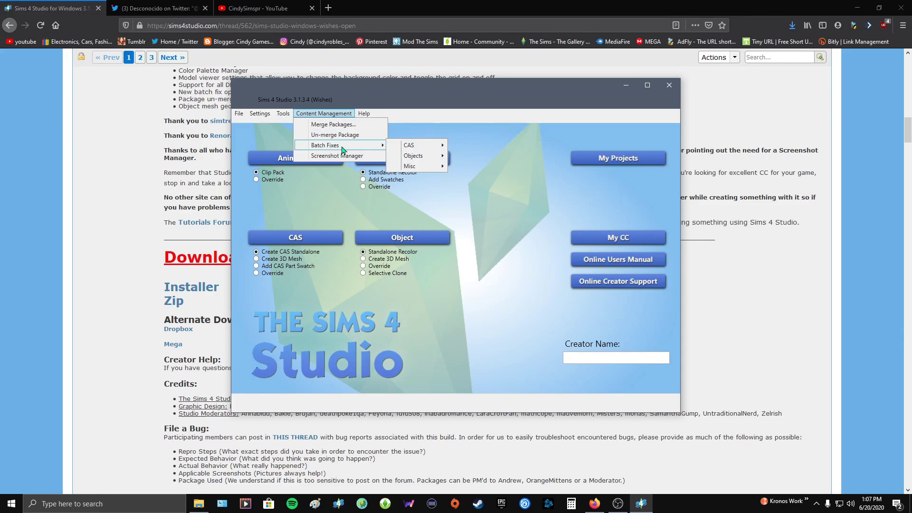
pyautogui.moveTo(438, 151)
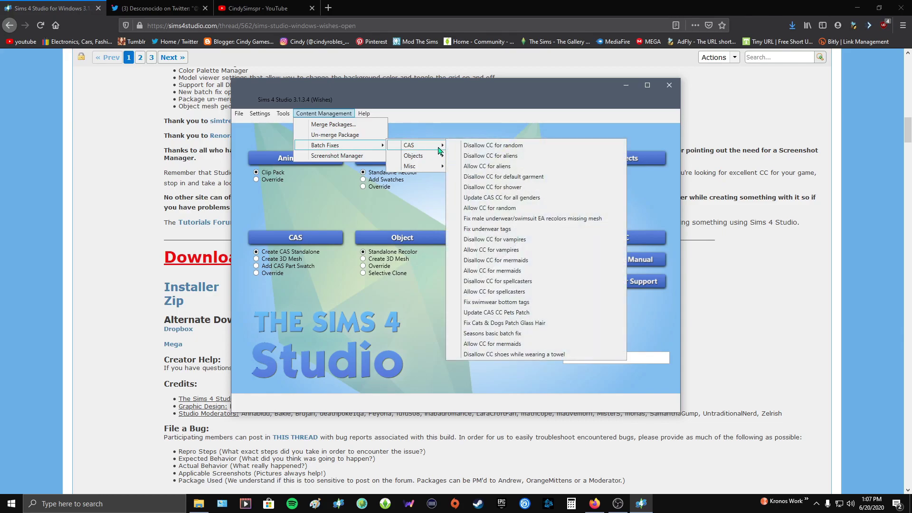
pyautogui.click(478, 150)
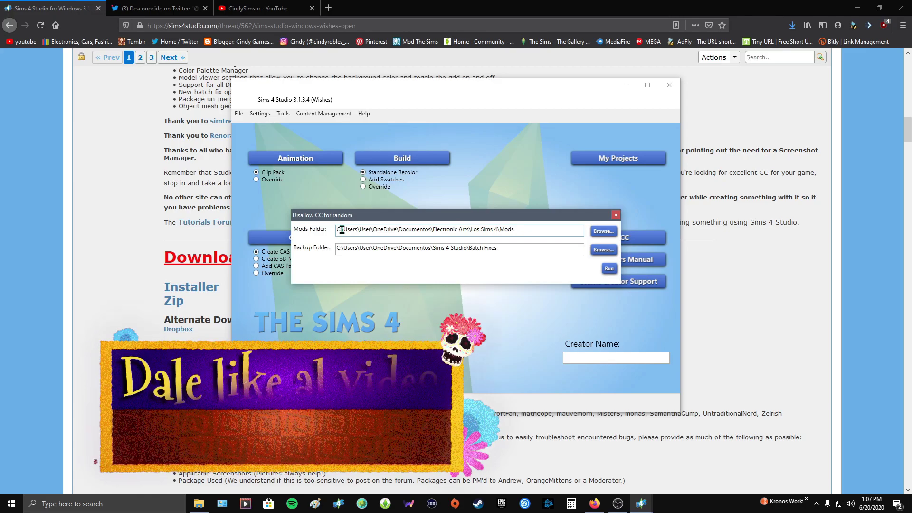
pyautogui.moveTo(342, 230); pyautogui.dragTo(547, 229)
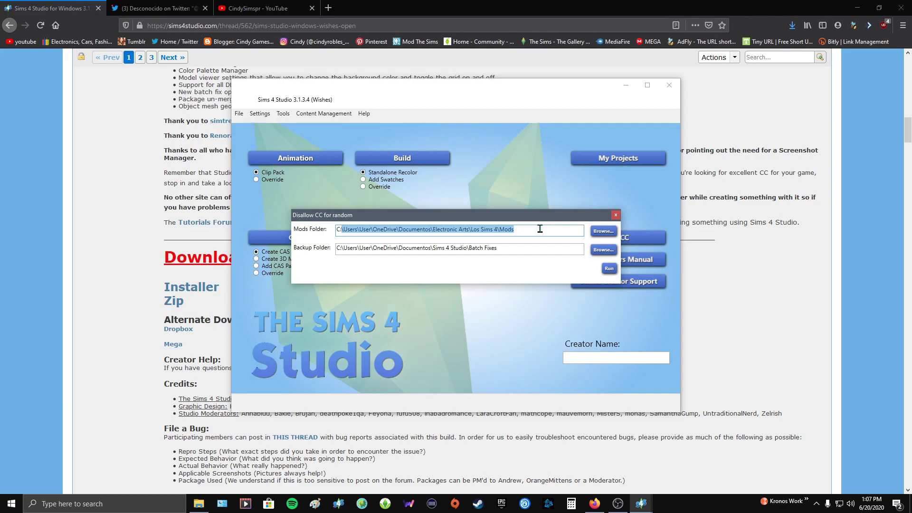
pyautogui.click(514, 250)
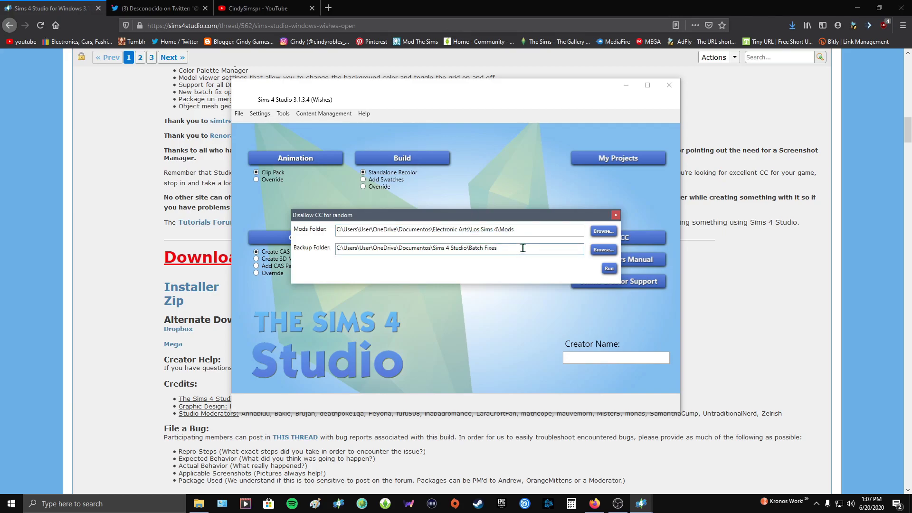
pyautogui.click(610, 269)
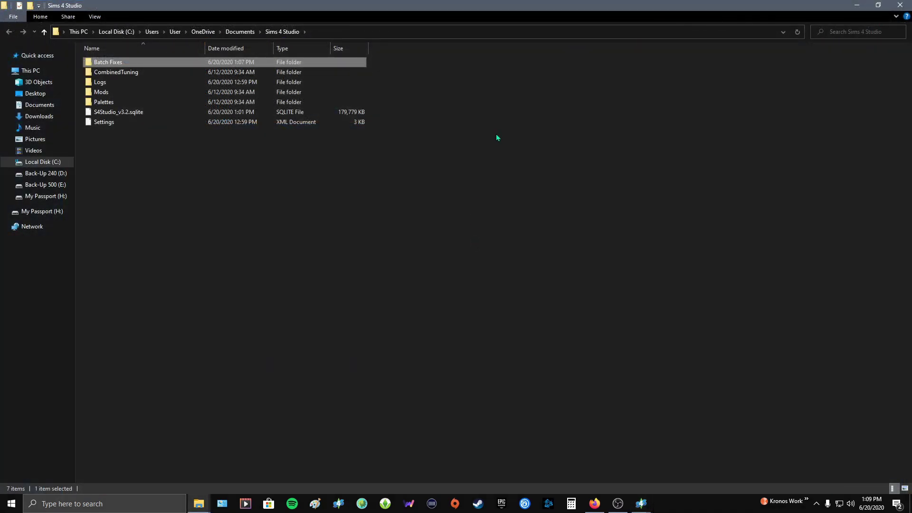
# Step: Close the Sims 4 Studio folder window, check the list of fixed packages, and close the results and batch fix windows
pyautogui.click(899, 5)
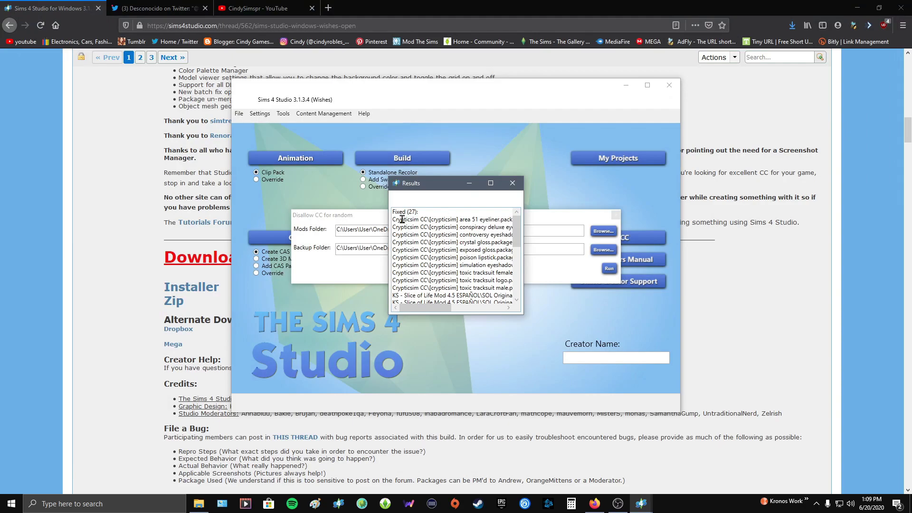
pyautogui.moveTo(421, 214); pyautogui.dragTo(391, 212)
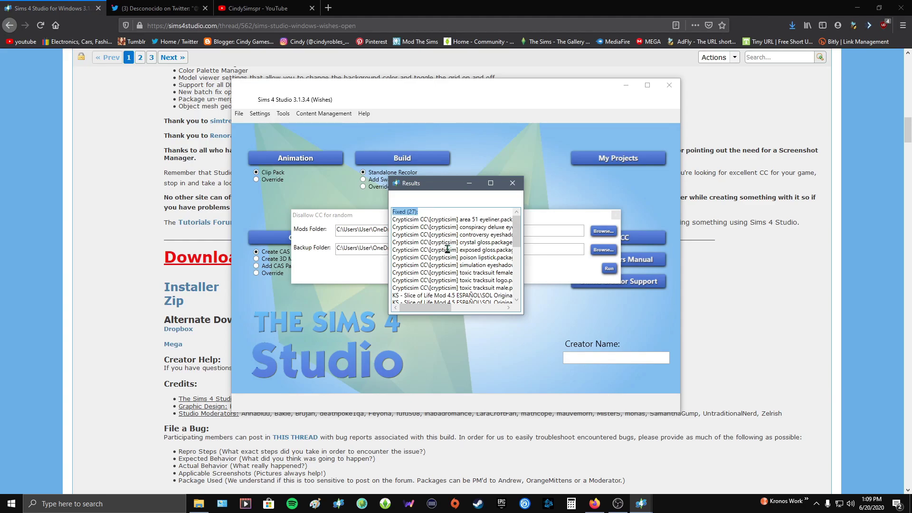
pyautogui.click(513, 184)
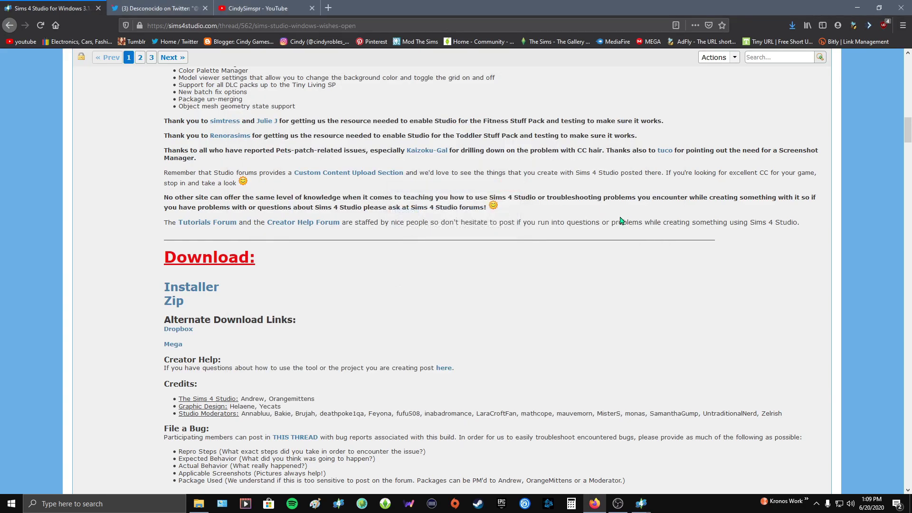
pyautogui.moveTo(642, 504)
pyautogui.click(665, 488)
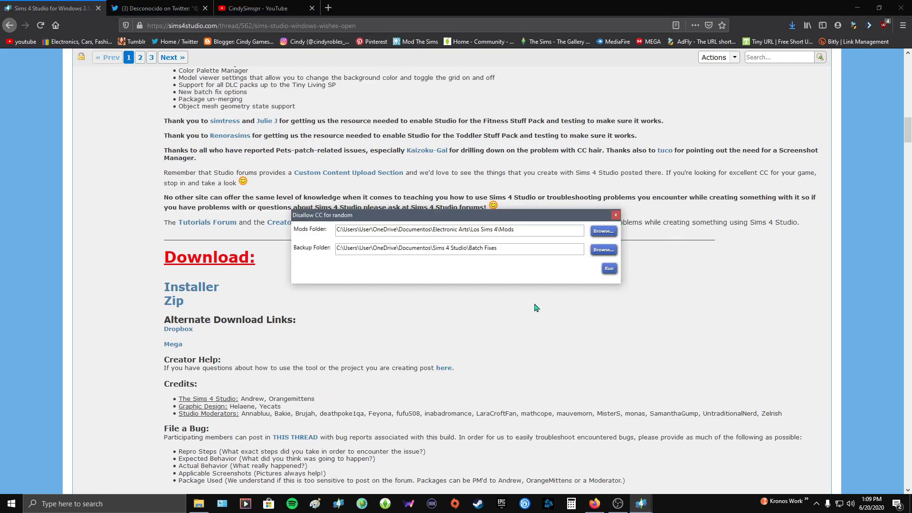
pyautogui.click(616, 217)
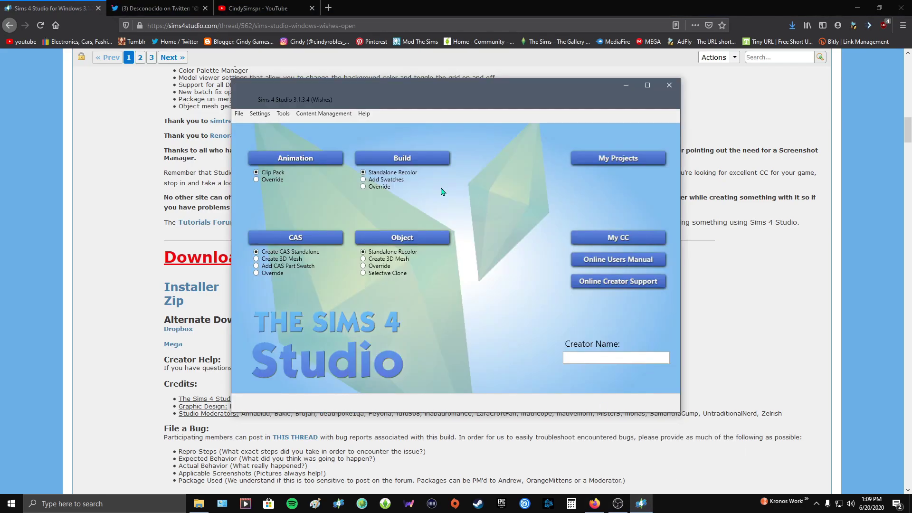
# Step: Minimize the browser and move the Sims 4 Studio window slightly higher on the desktop
pyautogui.click(857, 8)
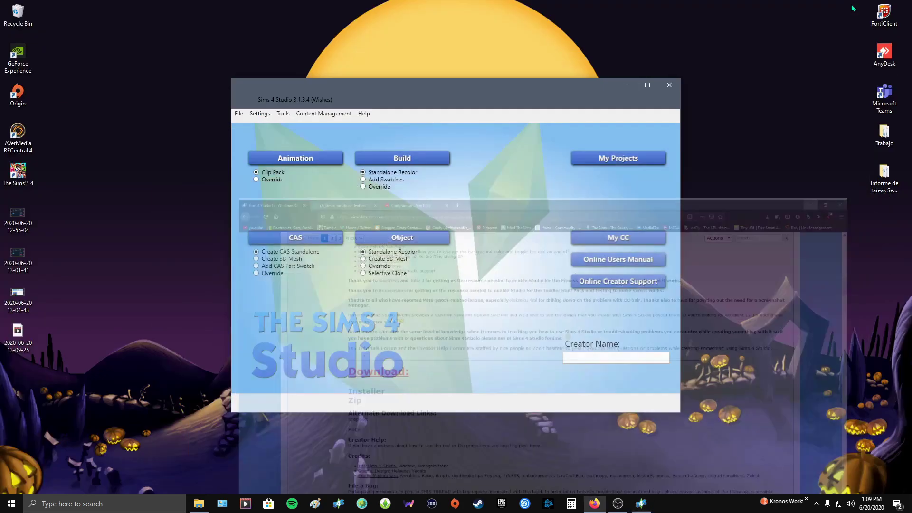
pyautogui.moveTo(528, 102); pyautogui.dragTo(511, 67)
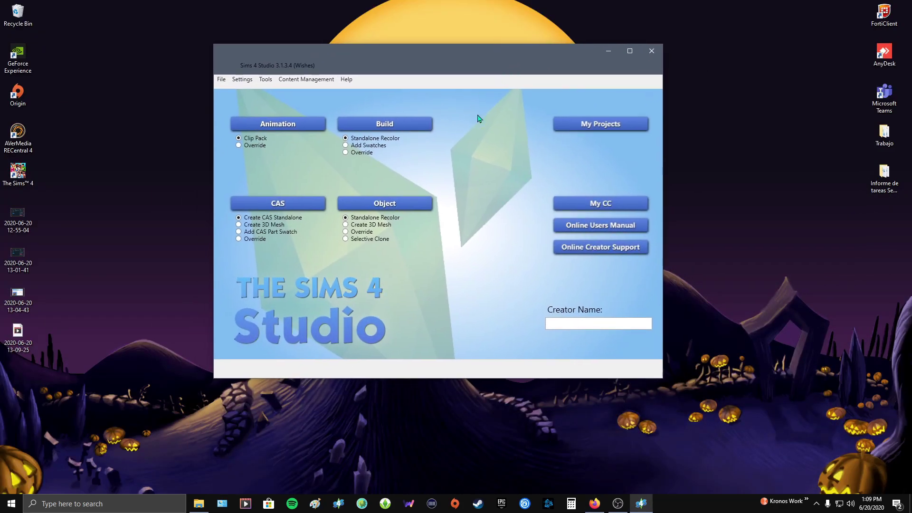
# Step: Open Merge Packages and browse for files to add in the Mods folder under Documents, Electronic Arts, Los Sims 4
pyautogui.click(318, 82)
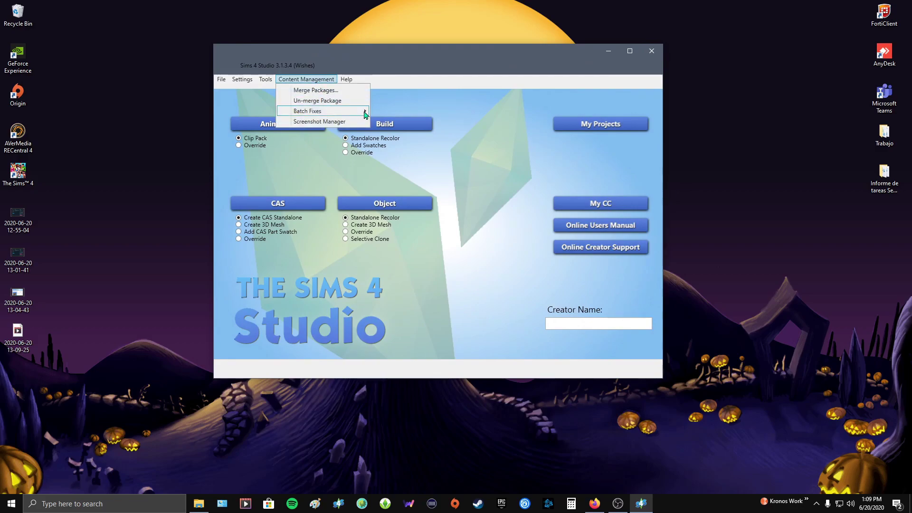
pyautogui.moveTo(364, 112)
pyautogui.moveTo(420, 113)
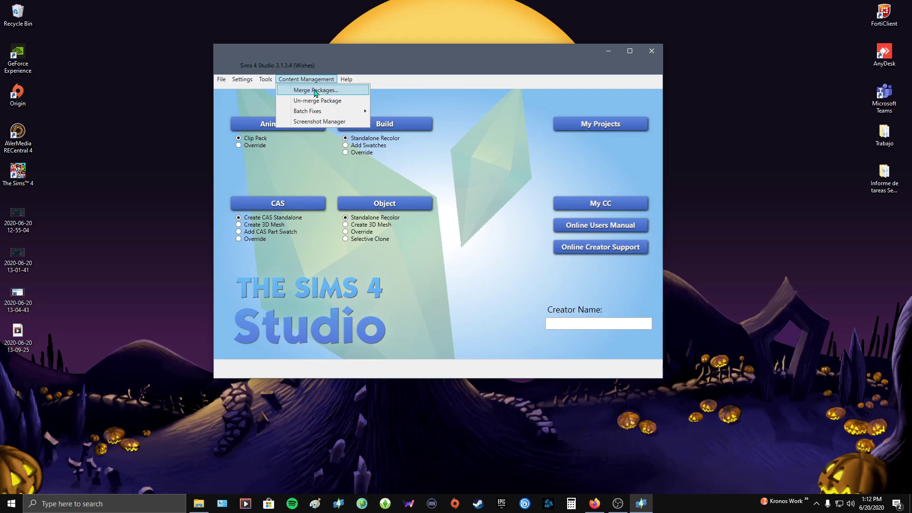
pyautogui.click(315, 90)
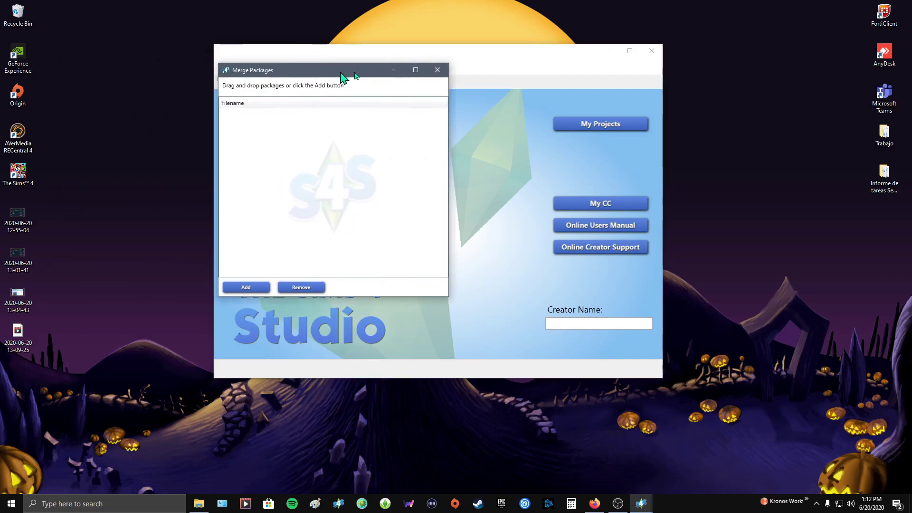
pyautogui.click(303, 288)
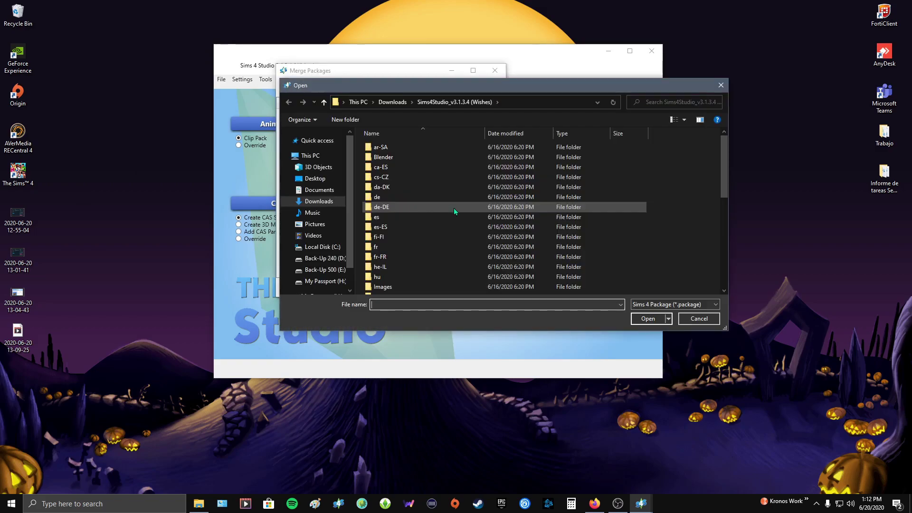
pyautogui.click(311, 191)
pyautogui.doubleClick(406, 148)
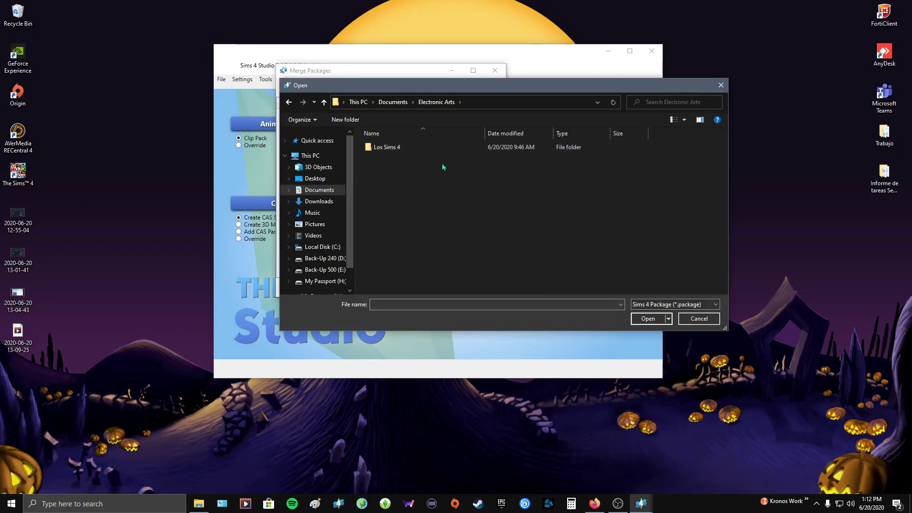
pyautogui.doubleClick(406, 149)
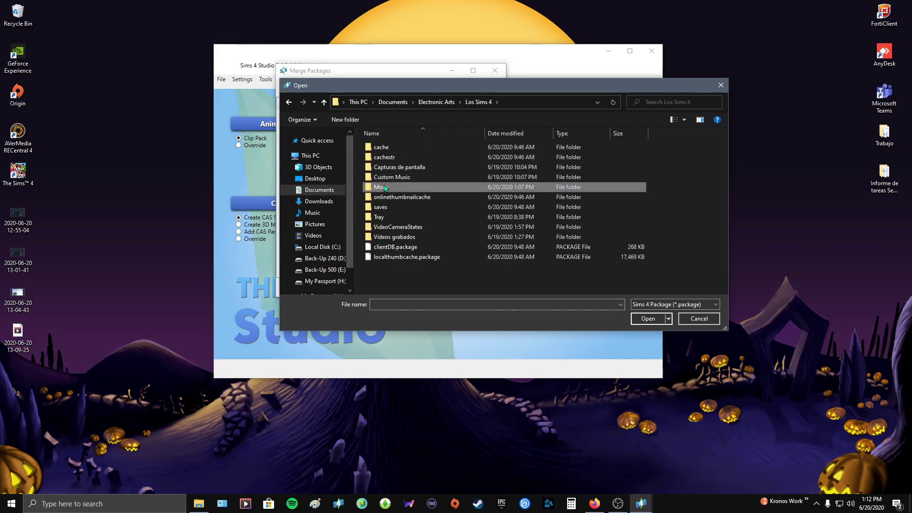
pyautogui.doubleClick(475, 187)
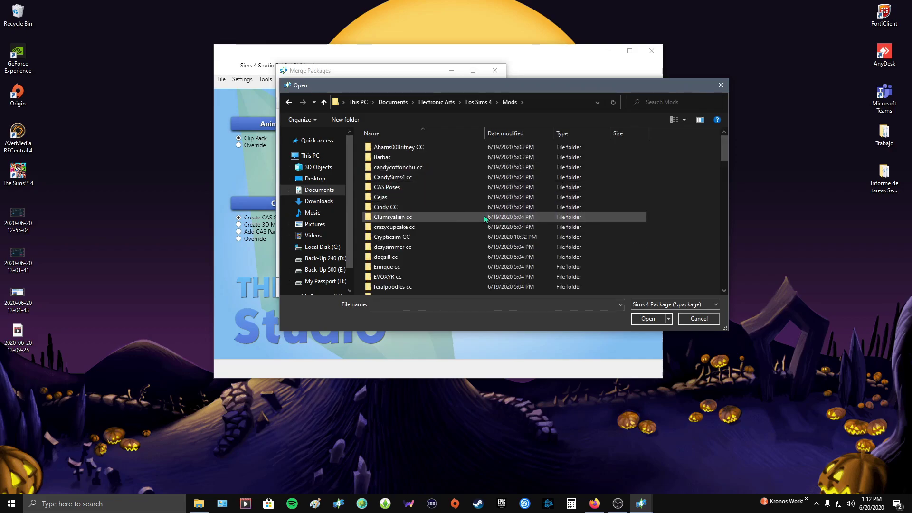
# Step: Look into the CandySims4 cc folder, add all packages from the G cc folder to the merge list, and close Merge Packages without merging
pyautogui.doubleClick(427, 177)
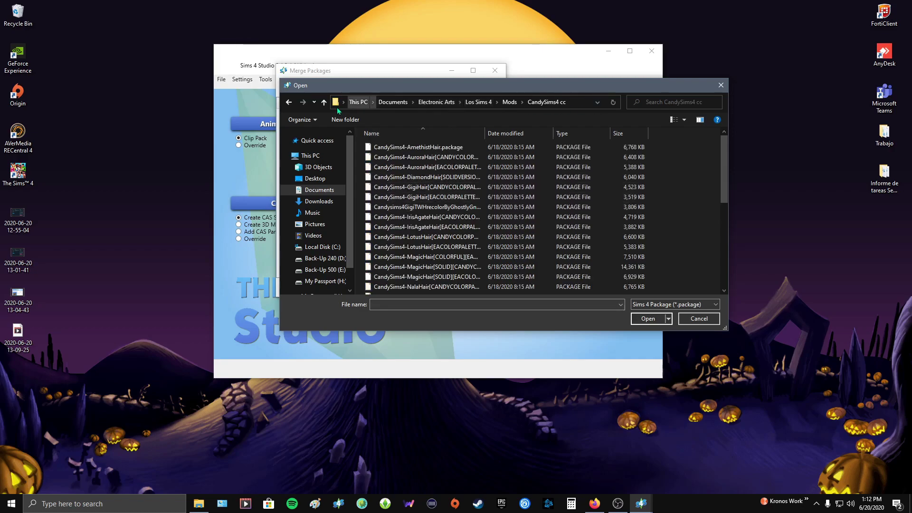
pyautogui.click(325, 102)
pyautogui.scroll(-2, 466, 217)
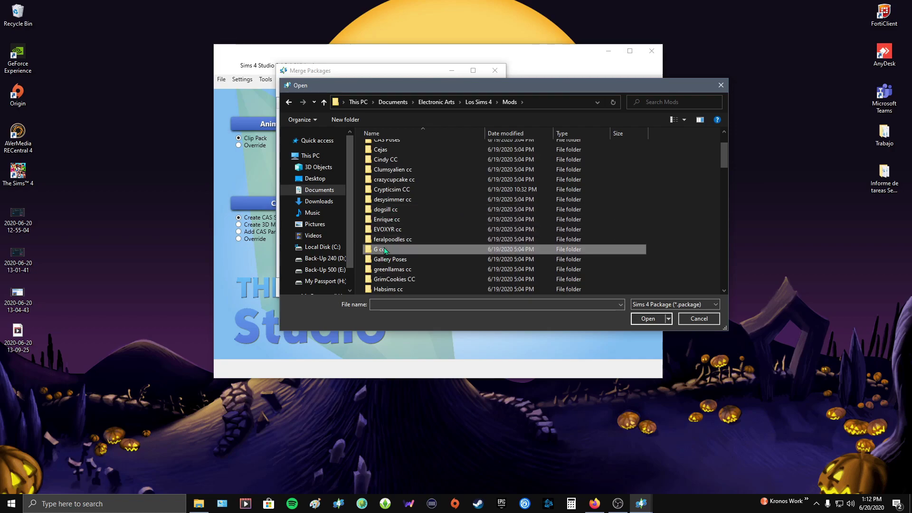
pyautogui.doubleClick(537, 249)
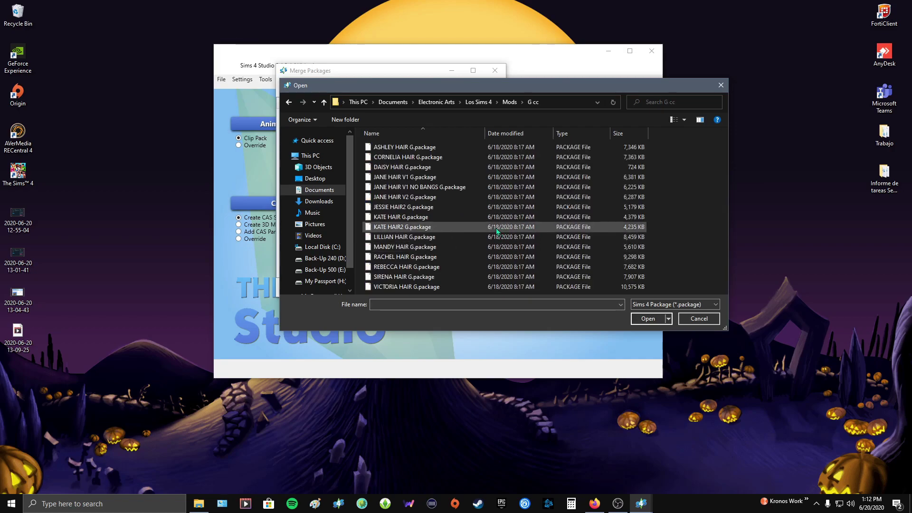
pyautogui.hotkey('ctrl', 'a')
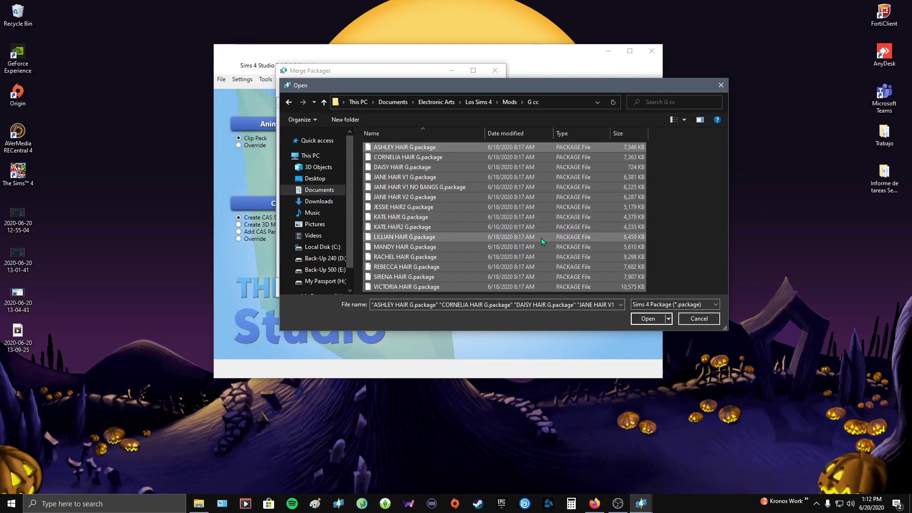
pyautogui.click(648, 318)
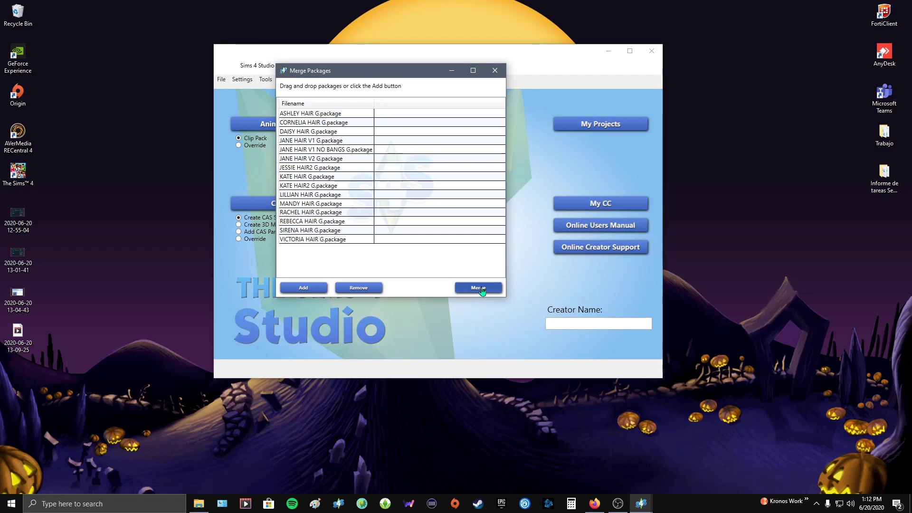
pyautogui.click(495, 71)
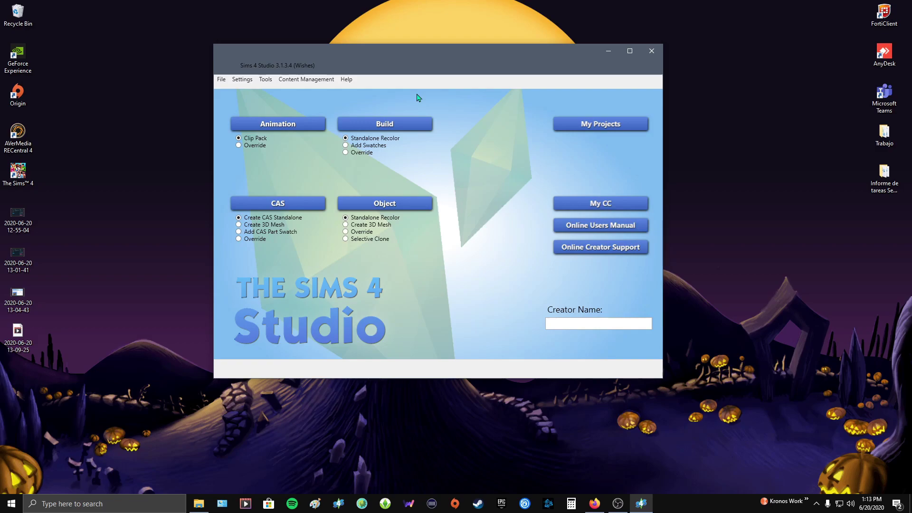
pyautogui.click(310, 80)
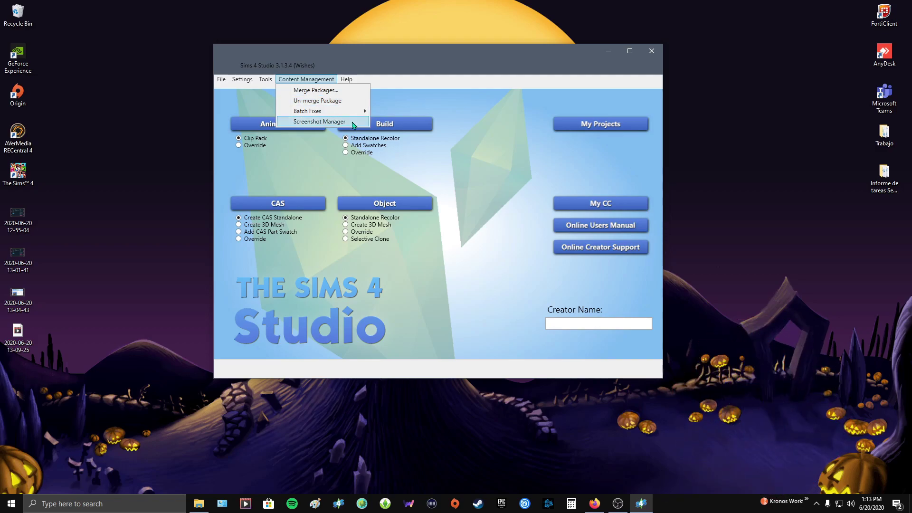
pyautogui.moveTo(363, 112)
pyautogui.moveTo(399, 113)
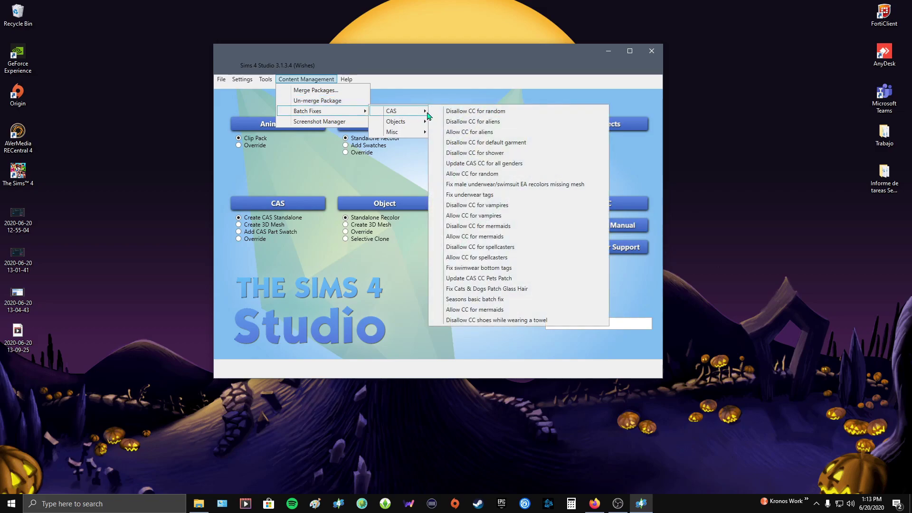
pyautogui.moveTo(422, 126)
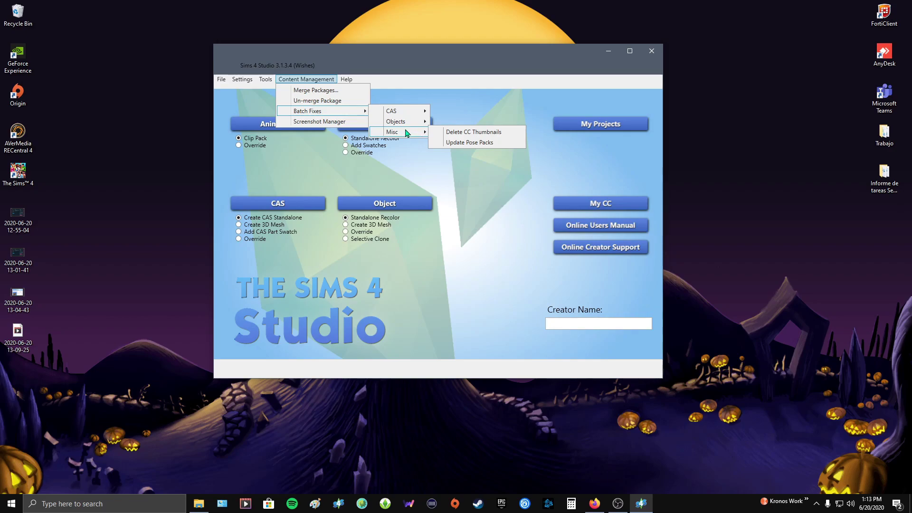
pyautogui.click(457, 65)
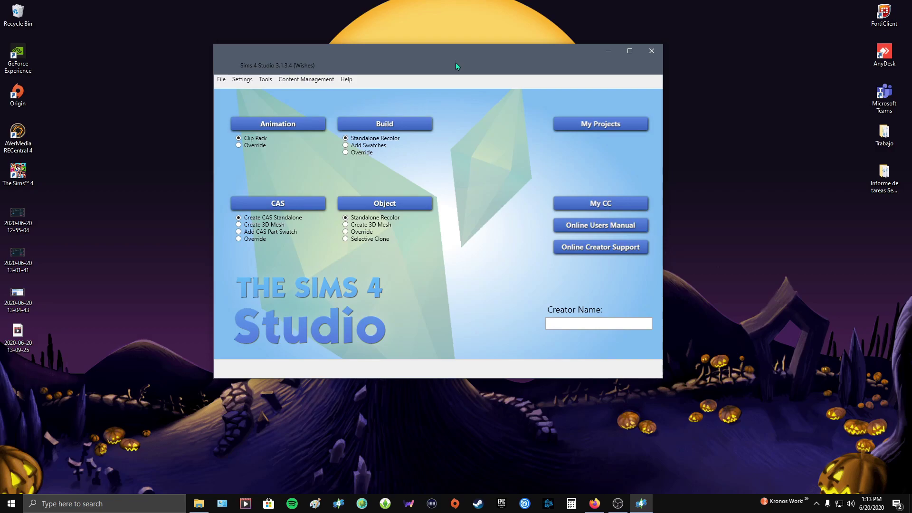